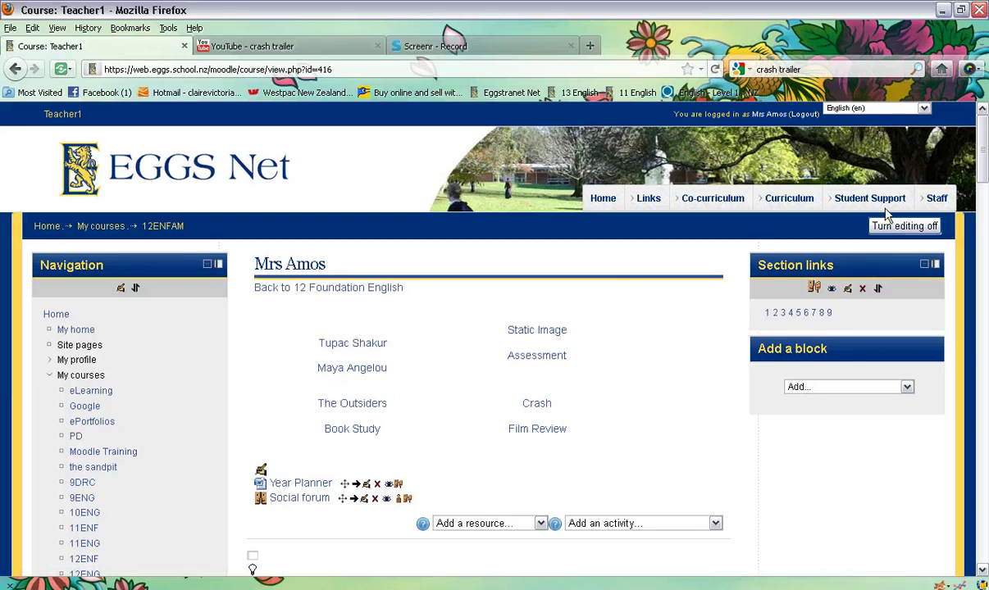
# Add a new blank label to the Crash - Film Review section, then bring up the YouTube Crash trailer page
pyautogui.moveTo(845, 201)
pyautogui.scroll(-3, 983, 197)
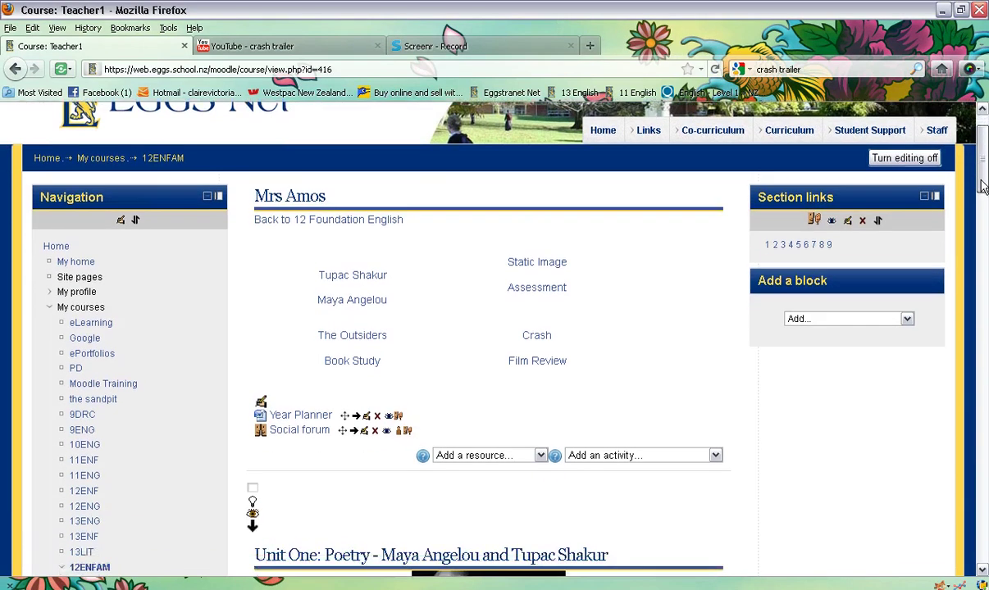
pyautogui.moveTo(983, 197); pyautogui.dragTo(968, 467)
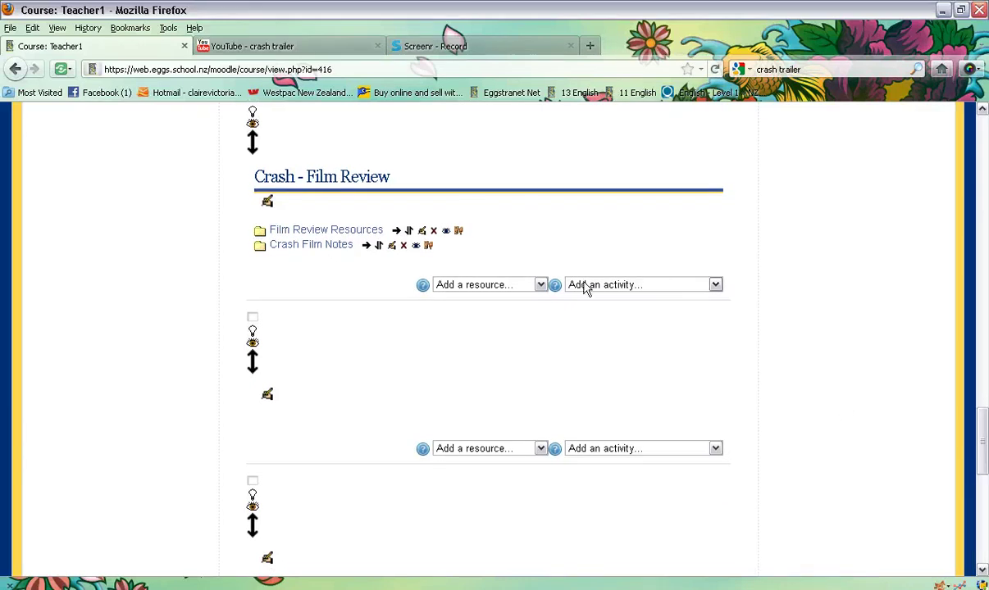
pyautogui.click(541, 286)
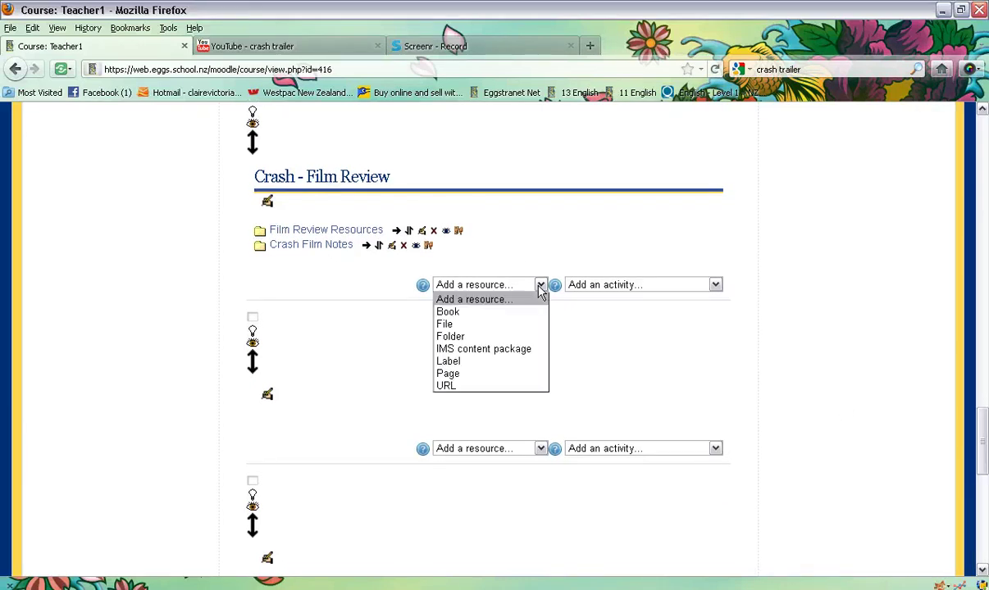
pyautogui.click(499, 362)
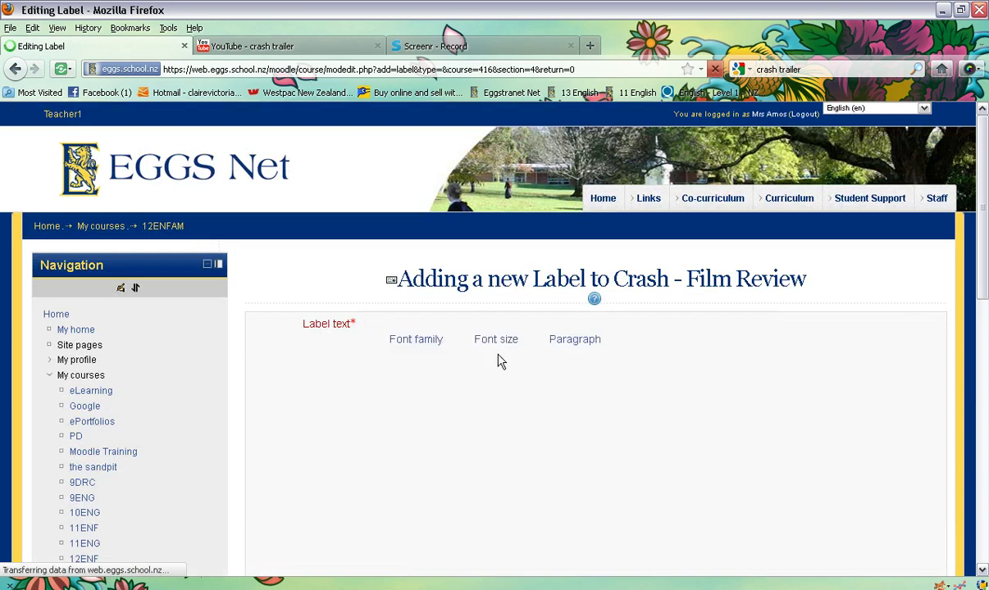
pyautogui.click(407, 411)
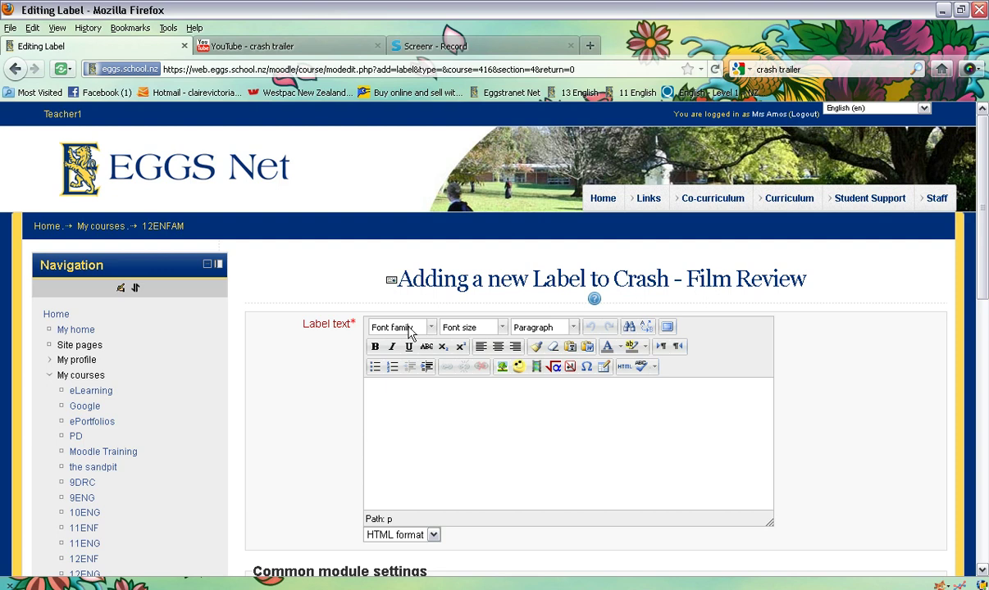
pyautogui.click(271, 51)
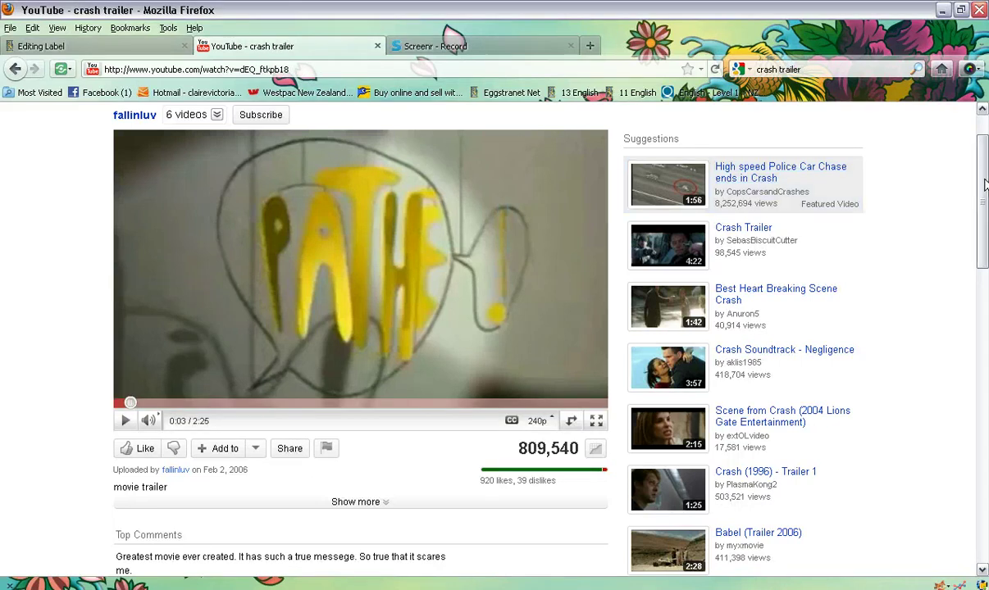
# Copy the Crash trailer's 560×349 iframe embed code from YouTube's Share > Embed panel
pyautogui.scroll(-2, 985, 185)
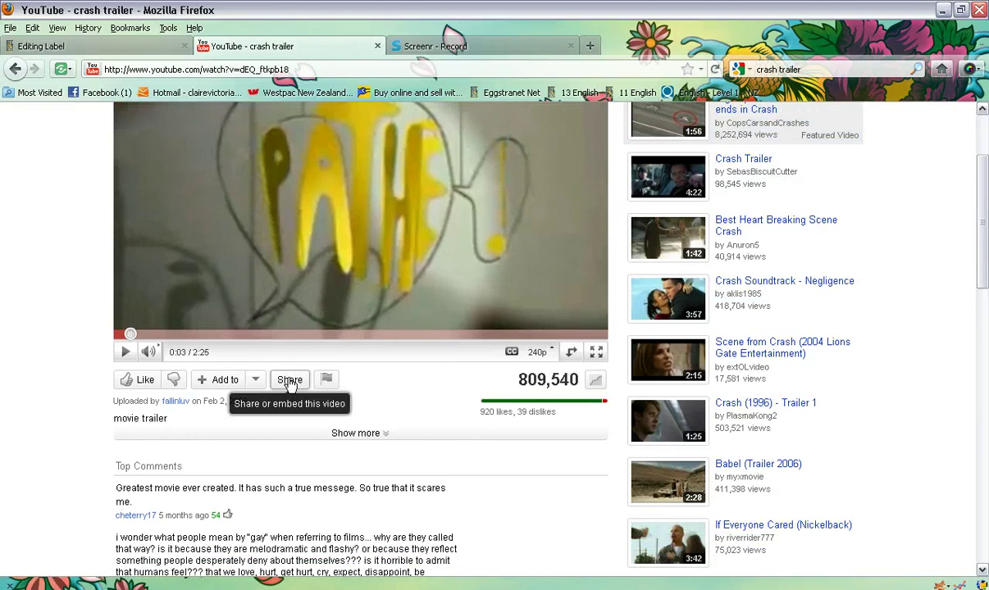
pyautogui.click(291, 384)
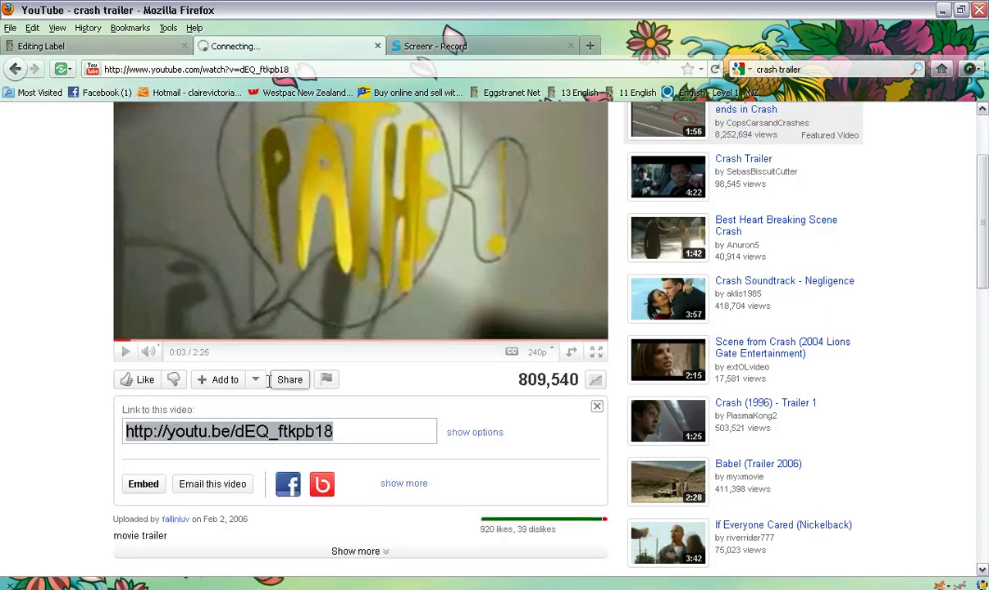
pyautogui.click(143, 485)
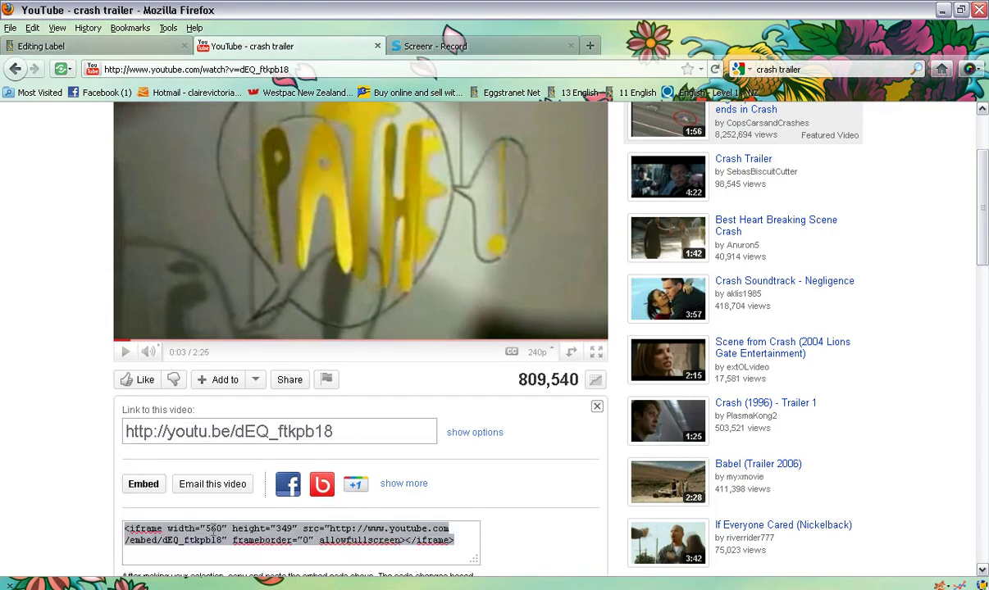
pyautogui.rightClick(216, 531)
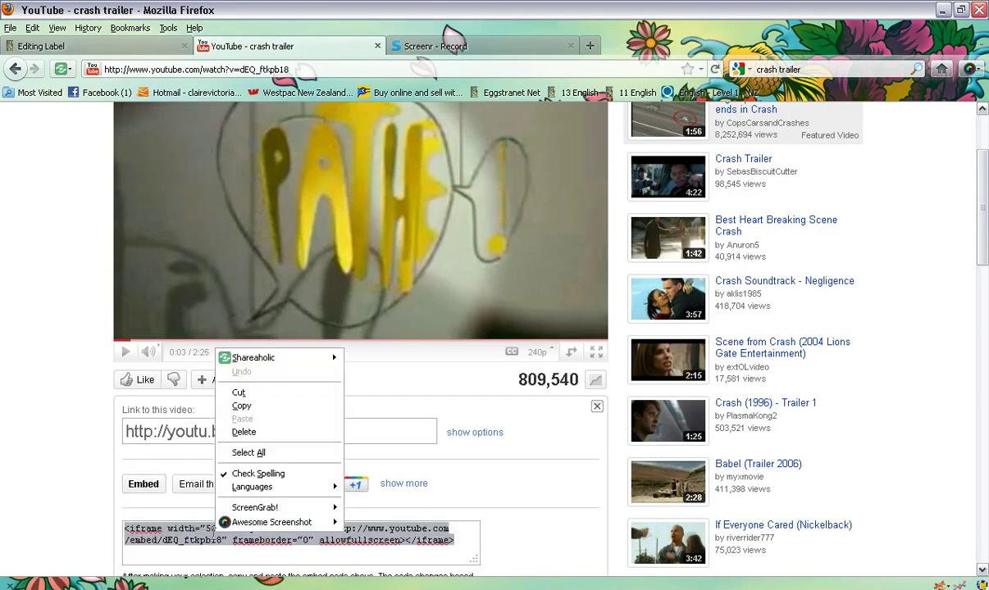
pyautogui.click(240, 407)
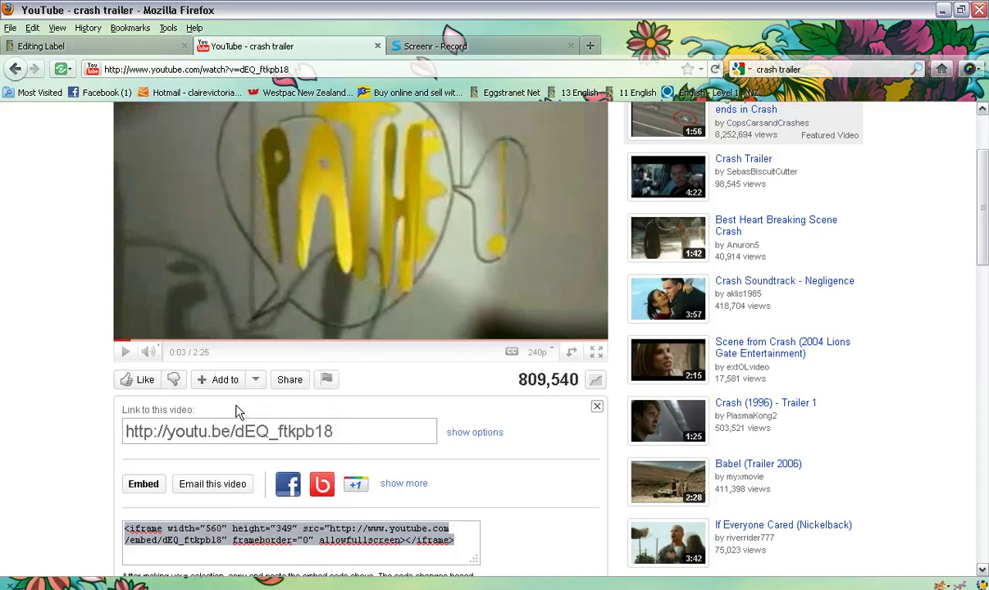
# Paste the Crash trailer iframe embed code into the label's HTML source and apply it
pyautogui.click(118, 45)
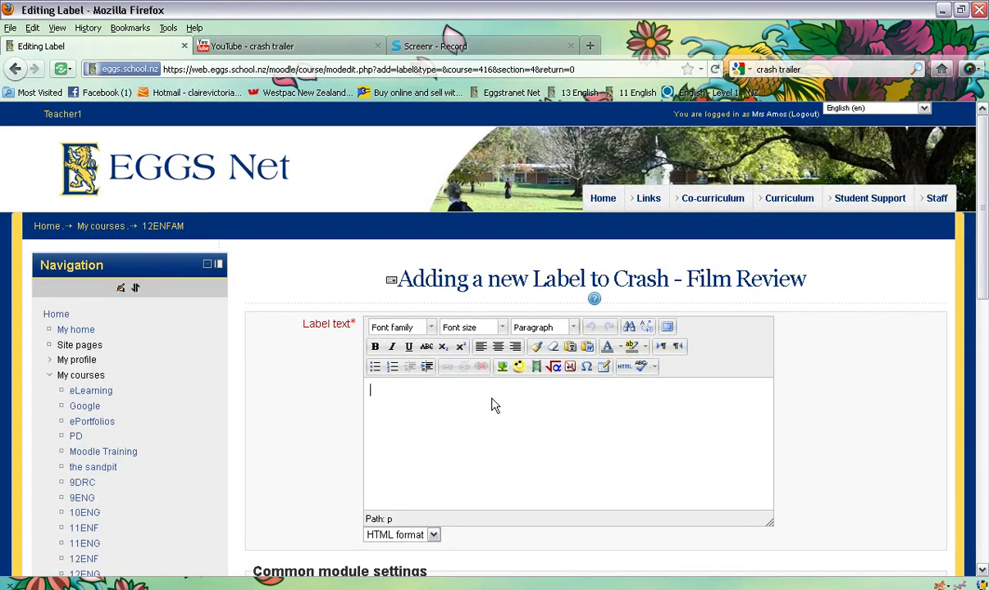
pyautogui.click(625, 370)
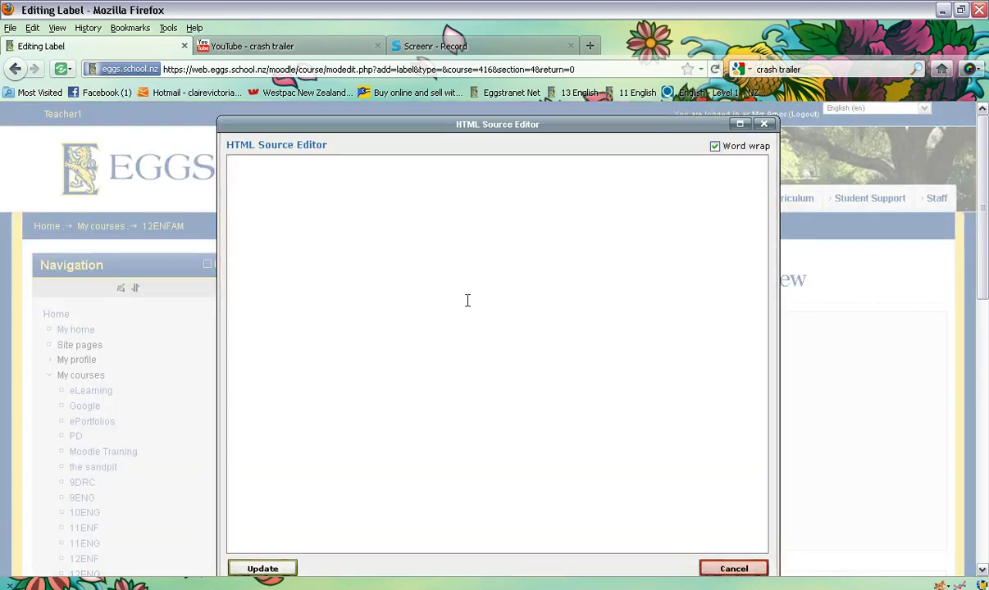
pyautogui.rightClick(268, 178)
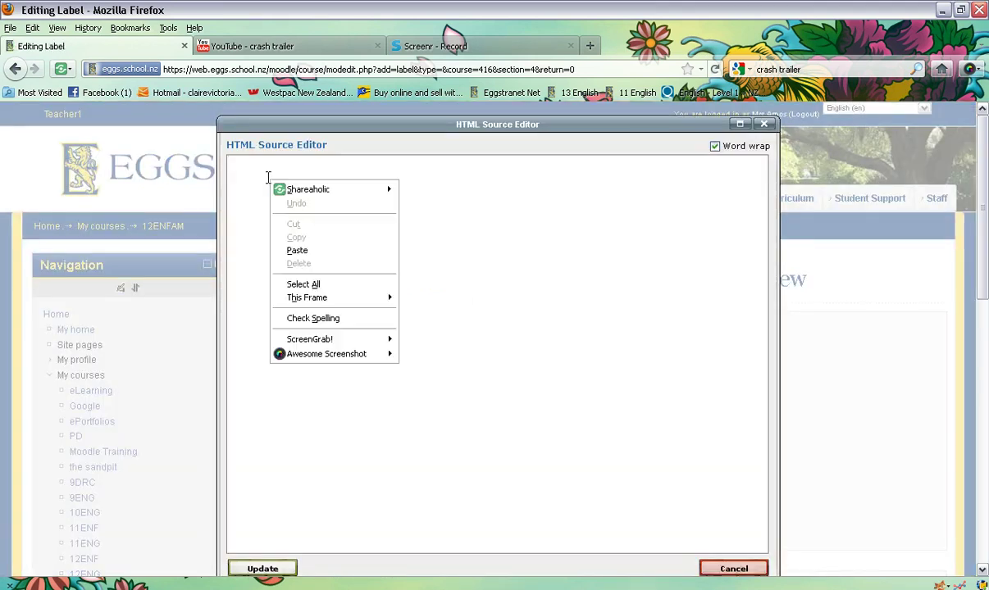
pyautogui.click(296, 251)
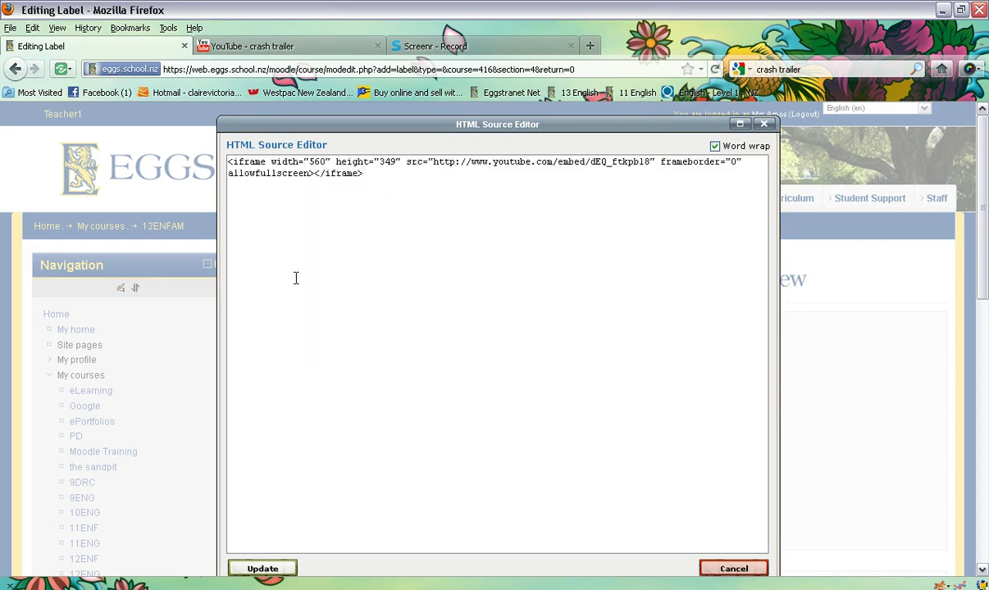
pyautogui.click(270, 571)
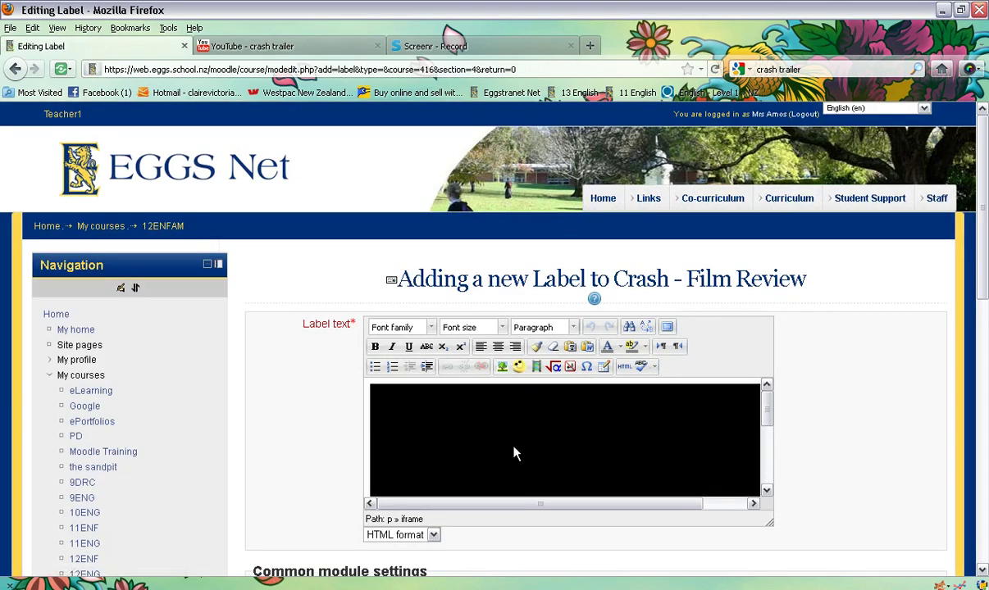
pyautogui.moveTo(985, 272); pyautogui.dragTo(985, 416)
# Save the label and confirm the 2:24 Crash trailer video shows under the Crash Film Notes folder
pyautogui.click(584, 440)
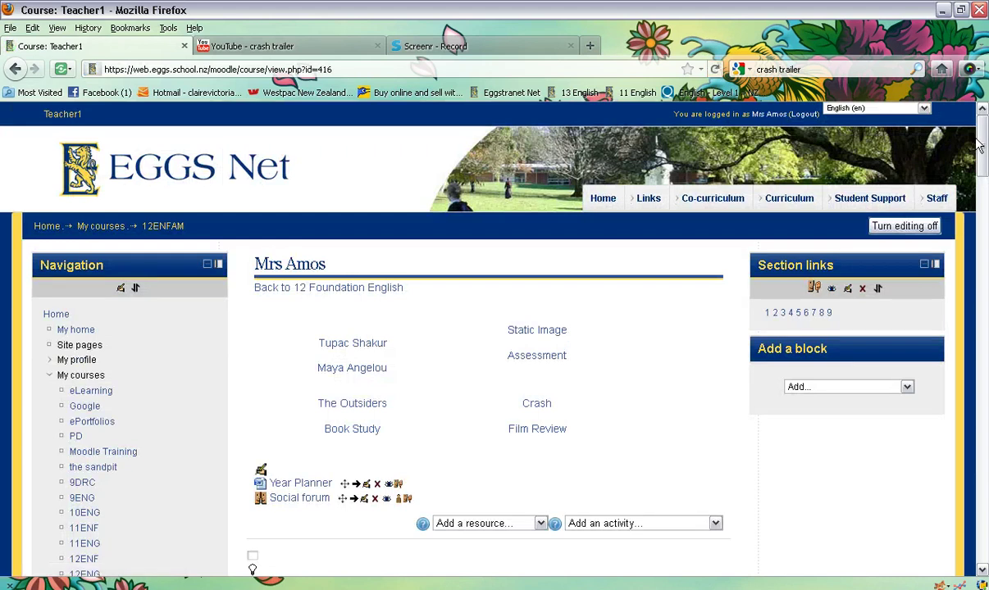
pyautogui.moveTo(986, 170); pyautogui.dragTo(982, 414)
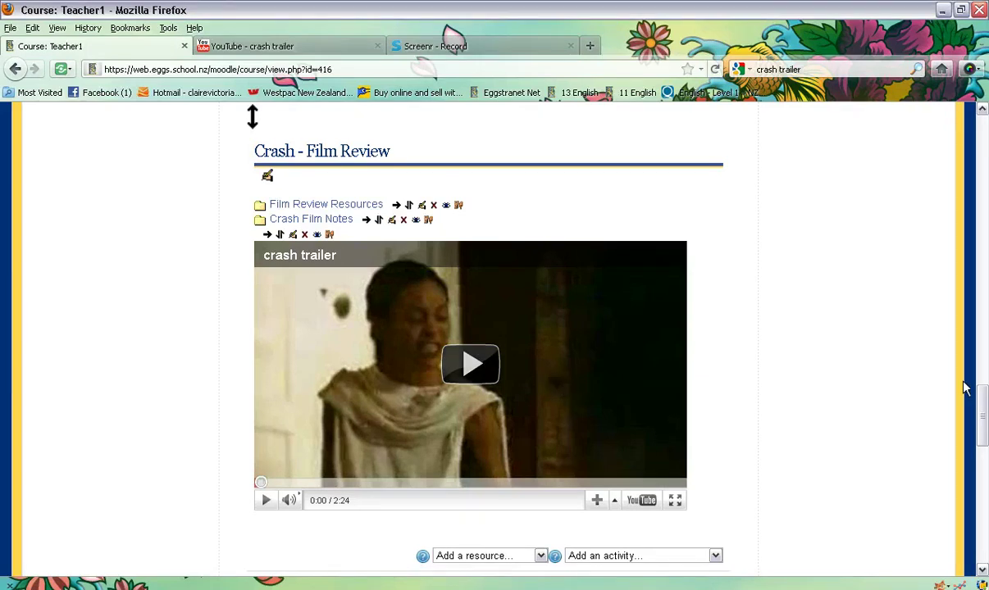
# Start a second blank label in Crash - Film Review and return to the YouTube trailer page
pyautogui.scroll(-3, 983, 400)
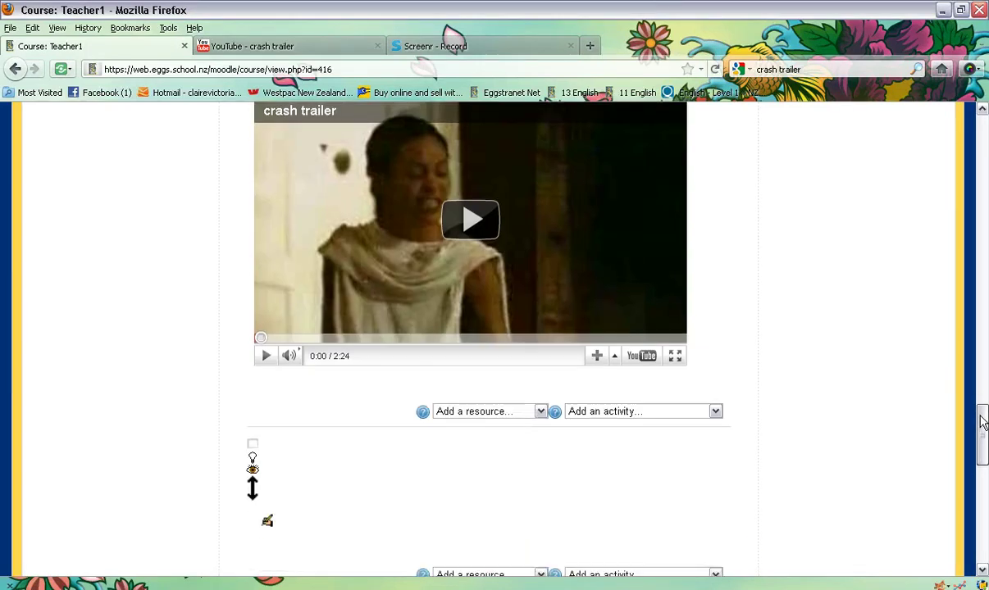
pyautogui.click(540, 413)
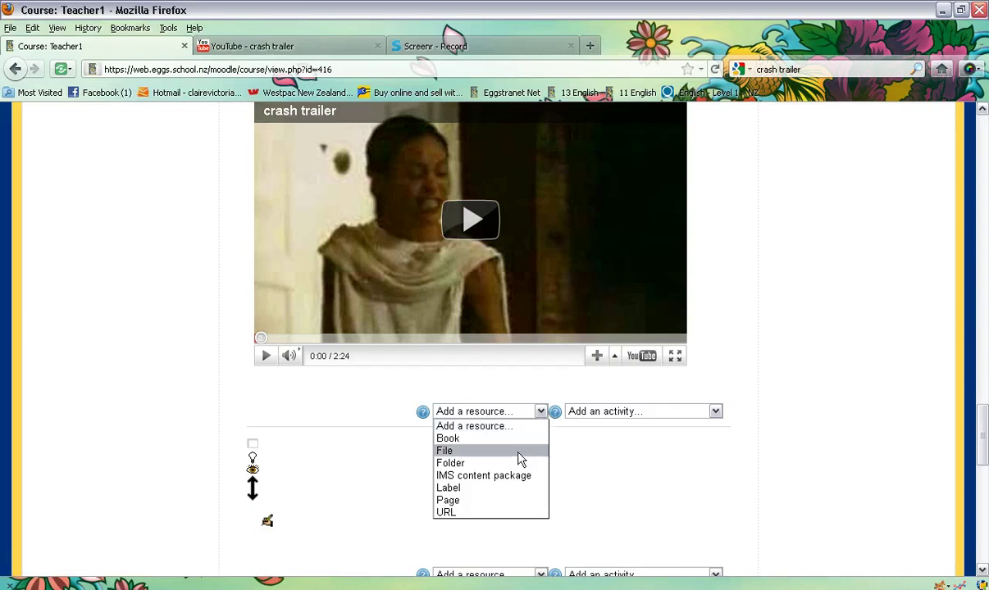
pyautogui.click(496, 490)
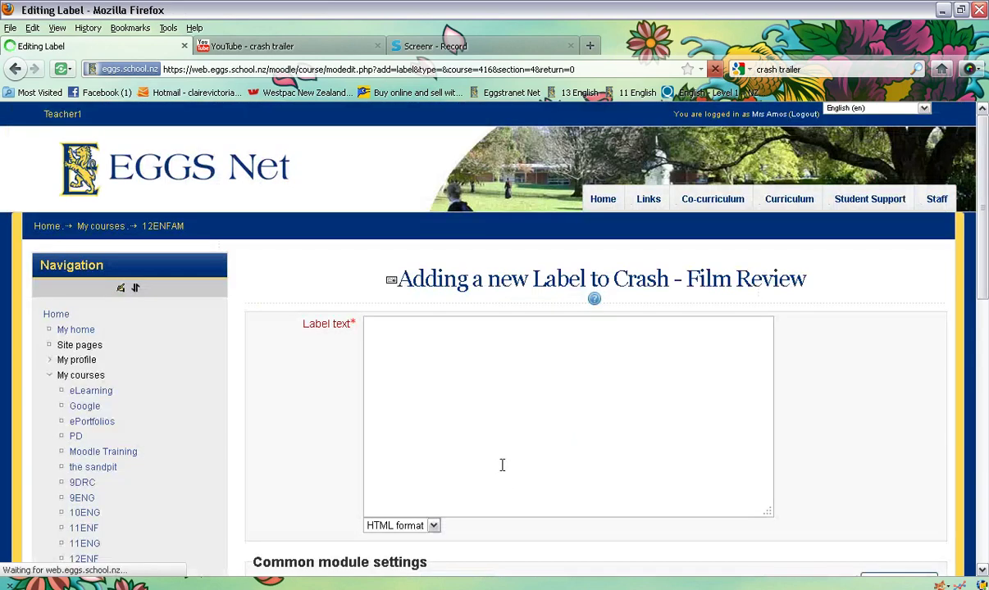
pyautogui.click(287, 47)
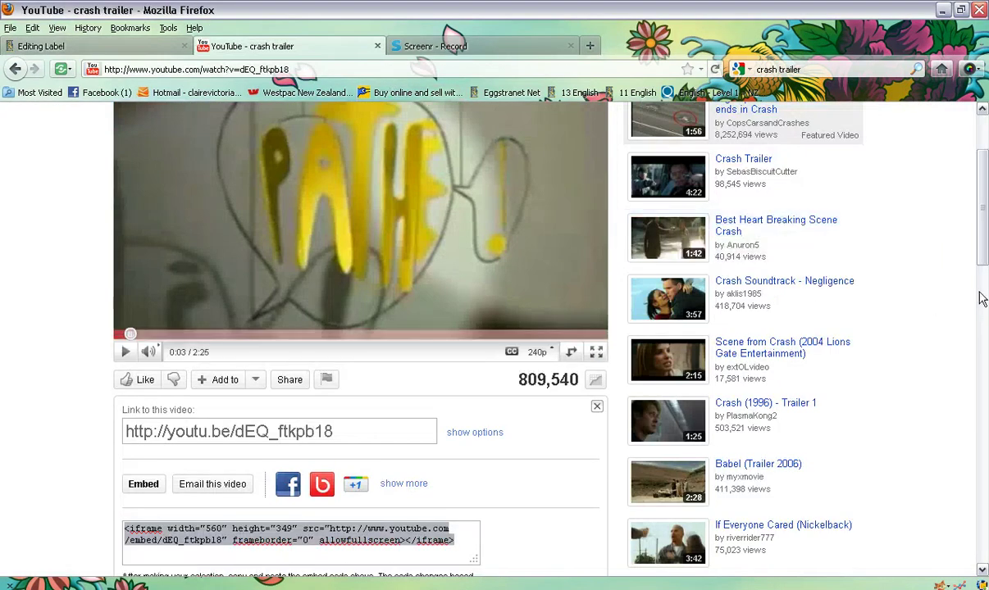
# Open the Crash Soundtrack - Negligence video, pause it, and copy its 425×349 iframe embed code
pyautogui.click(816, 284)
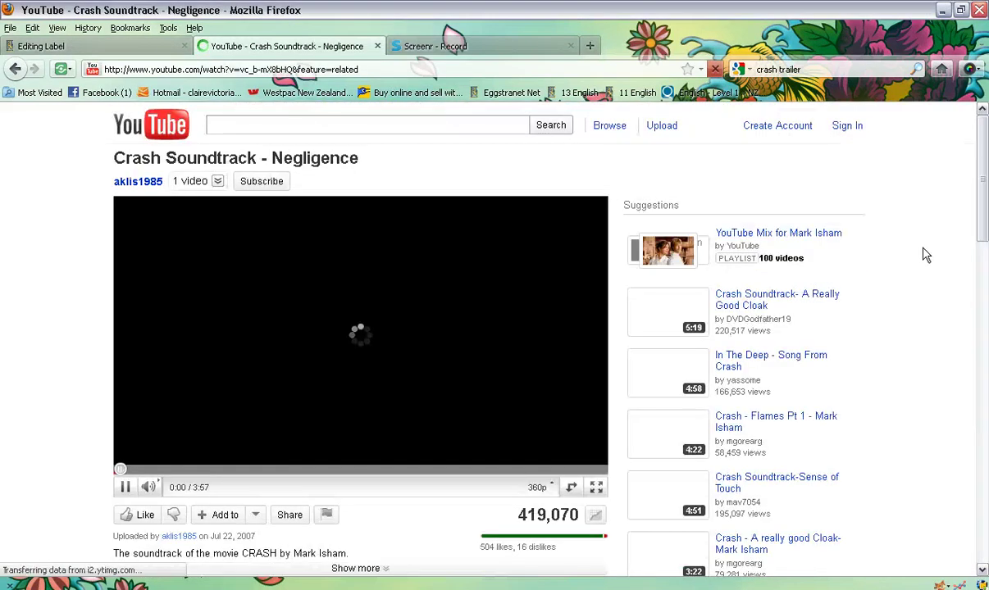
pyautogui.scroll(-3, 435, 297)
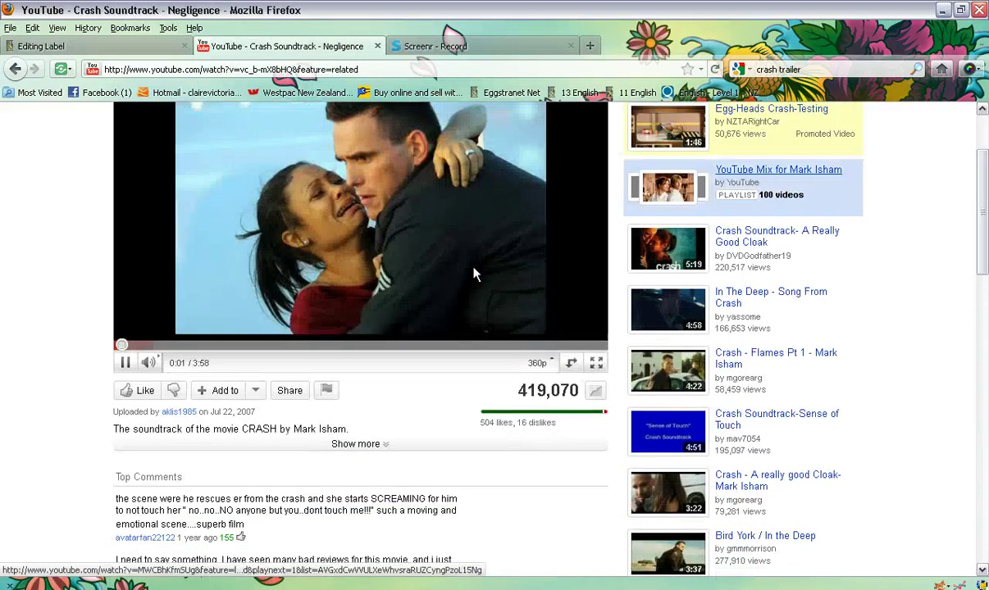
pyautogui.click(287, 396)
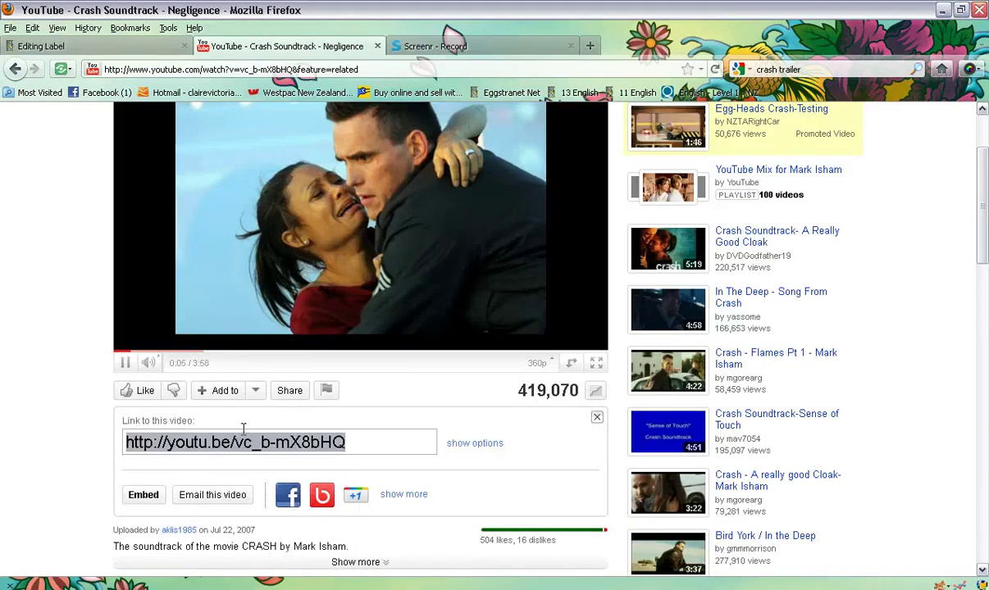
pyautogui.click(125, 363)
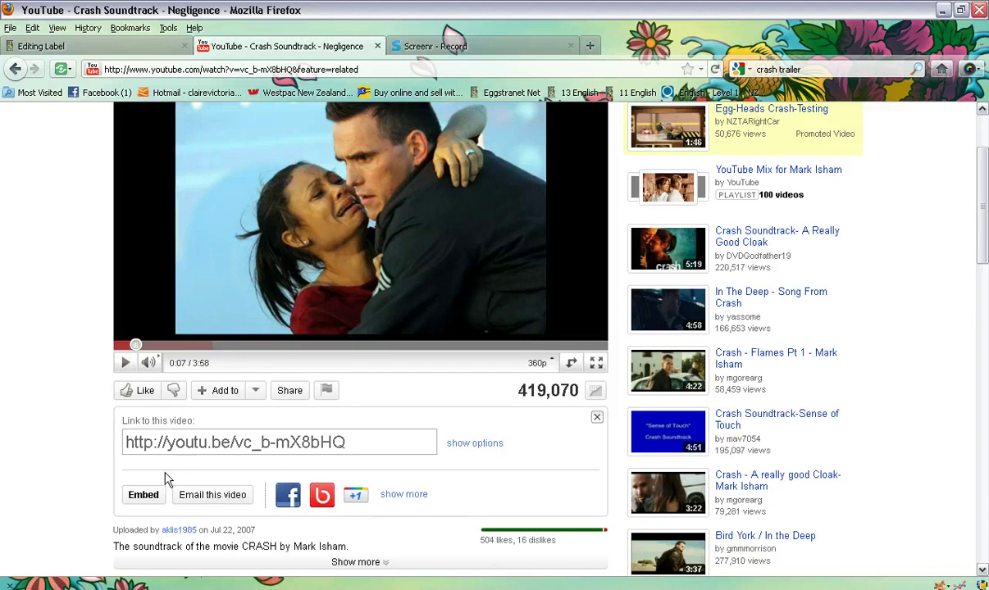
pyautogui.click(145, 496)
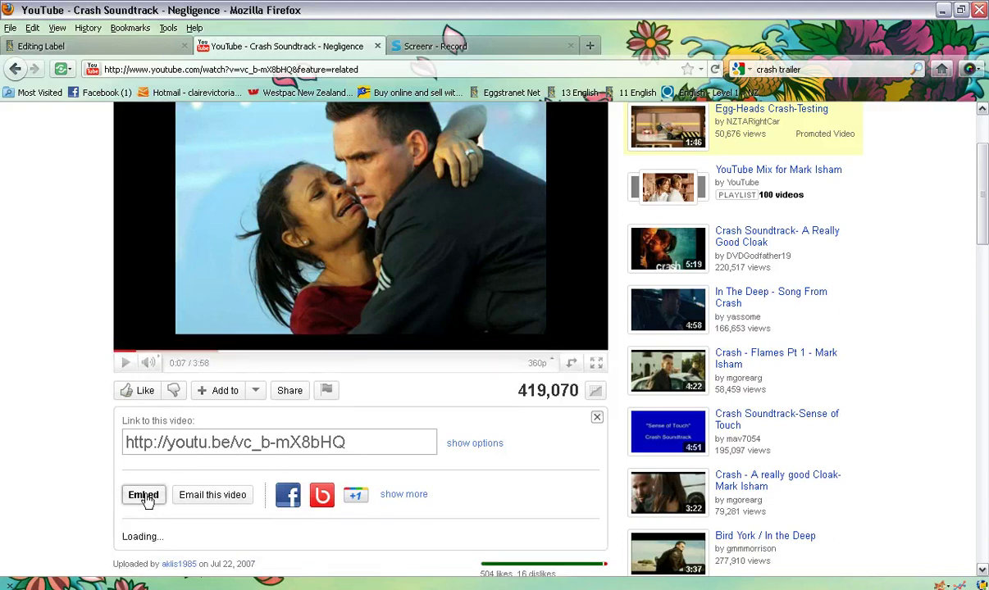
pyautogui.rightClick(161, 539)
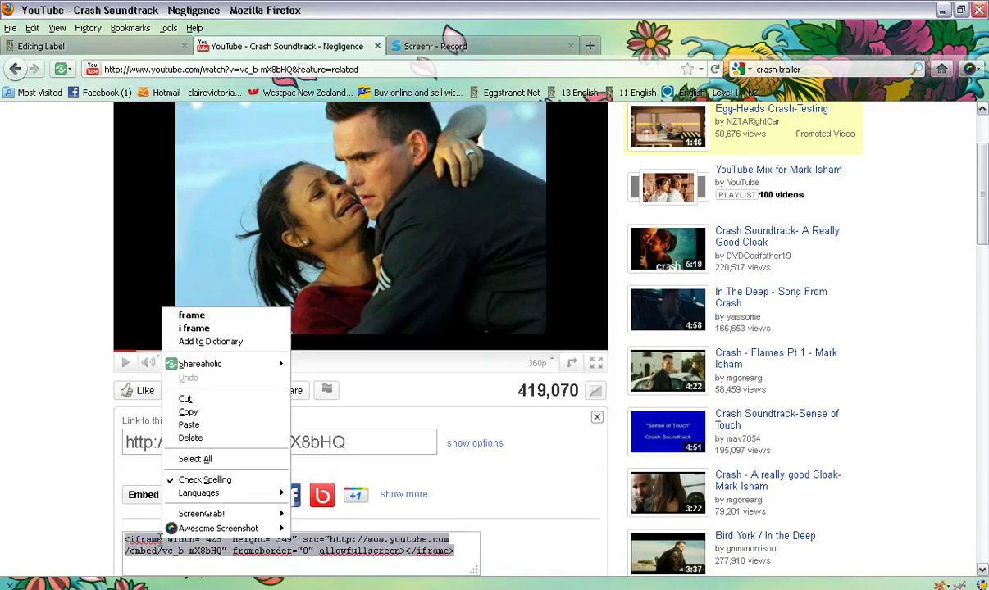
pyautogui.click(195, 412)
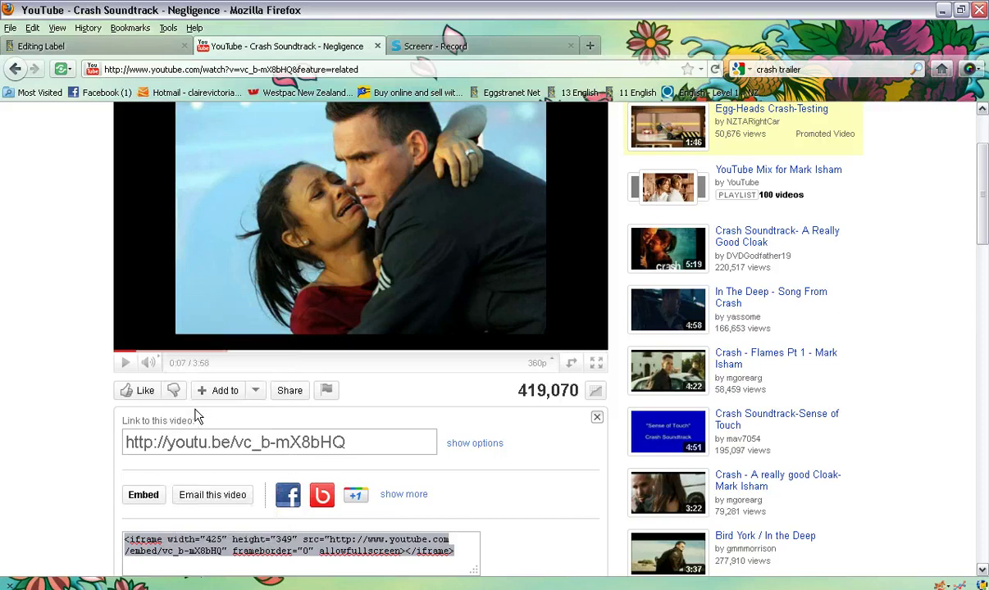
# Paste the Crash Soundtrack - Negligence iframe code into the second label's HTML source and apply it
pyautogui.click(49, 46)
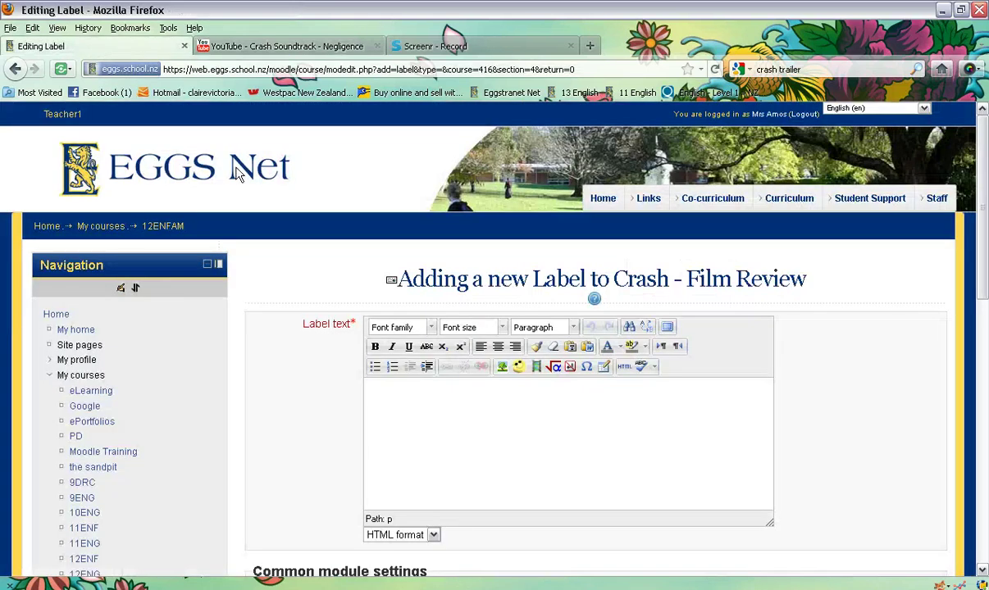
pyautogui.click(625, 369)
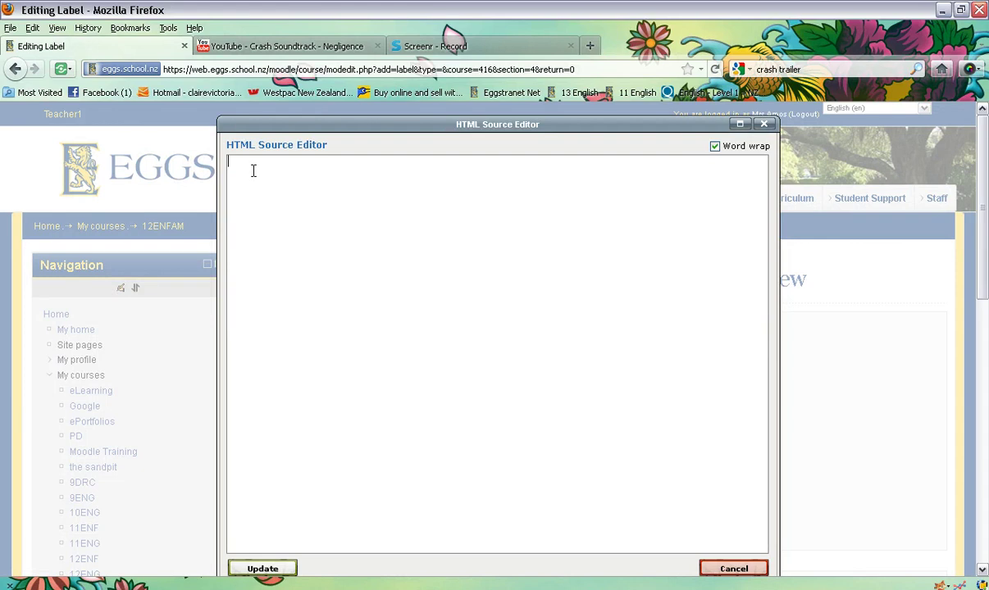
pyautogui.rightClick(253, 171)
pyautogui.click(282, 244)
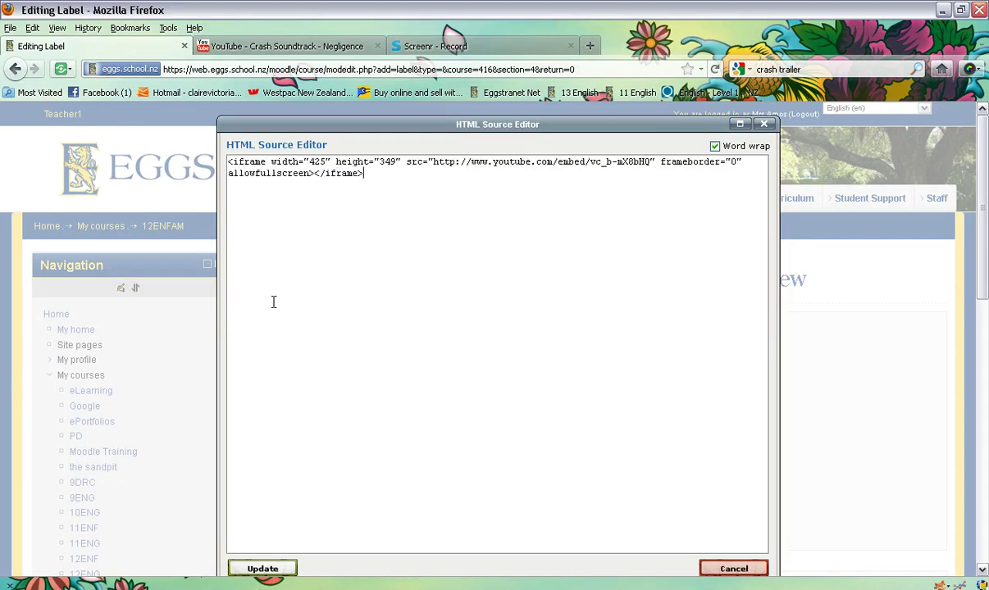
pyautogui.click(262, 569)
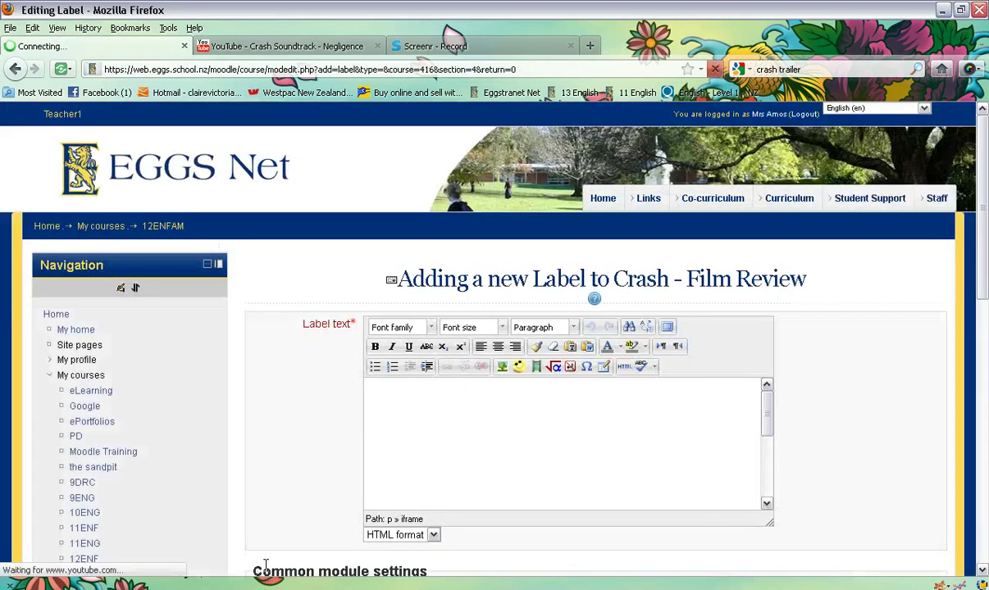
pyautogui.moveTo(984, 240); pyautogui.dragTo(986, 381)
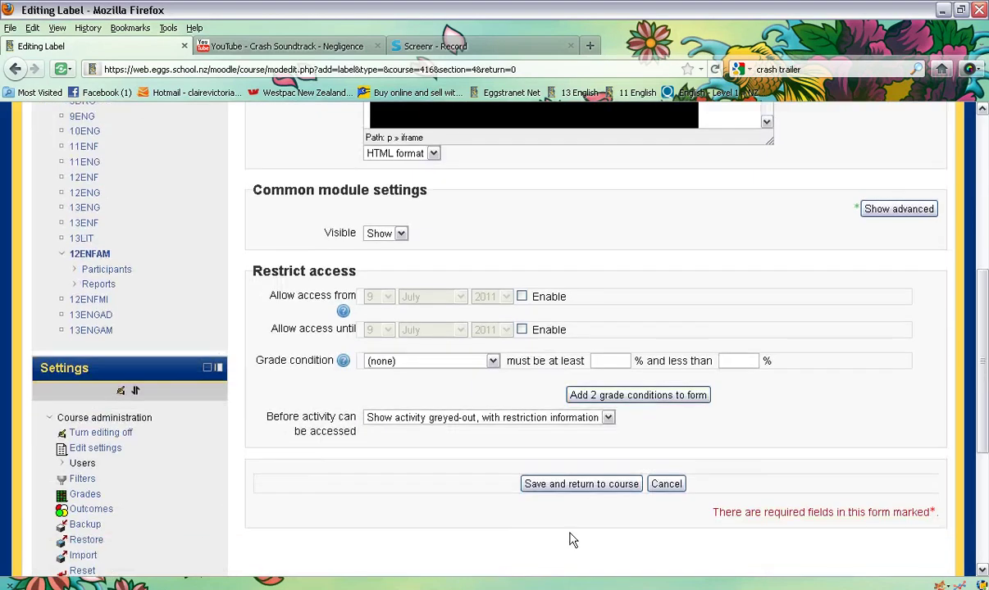
# Save the second label and check the 3:57 soundtrack video sits below the 2:24 trailer
pyautogui.click(576, 484)
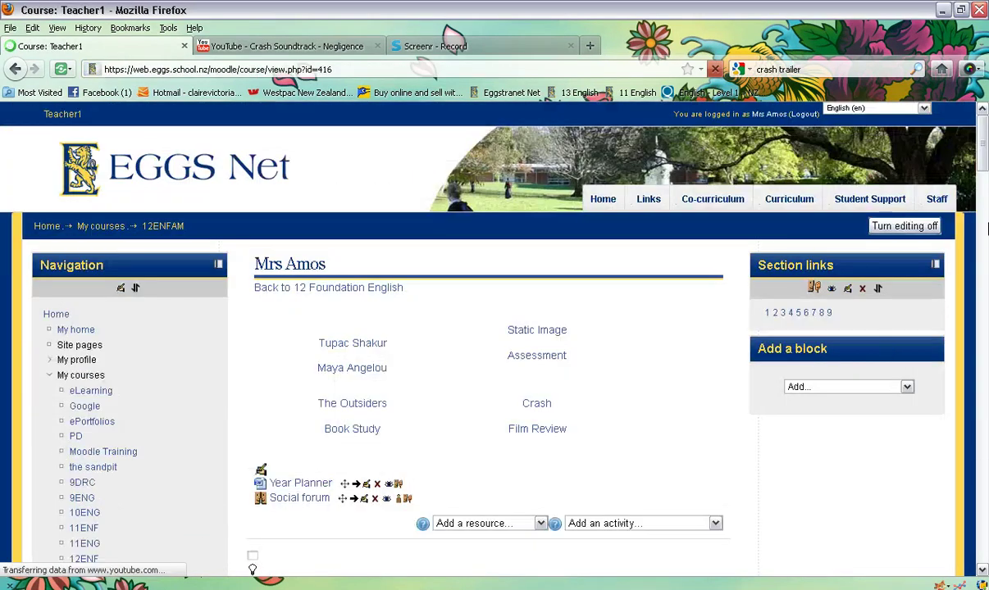
pyautogui.moveTo(983, 167); pyautogui.dragTo(983, 430)
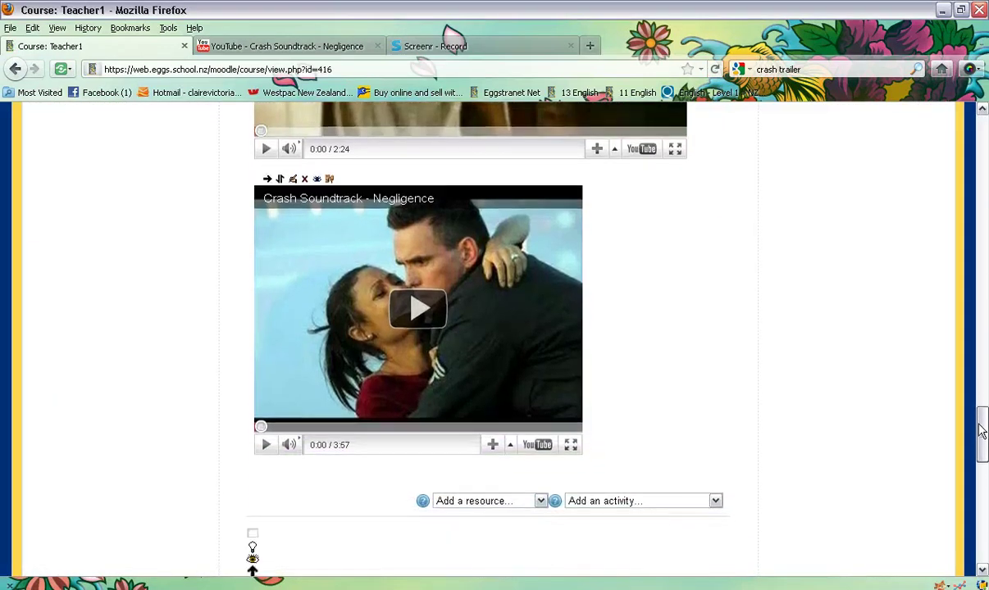